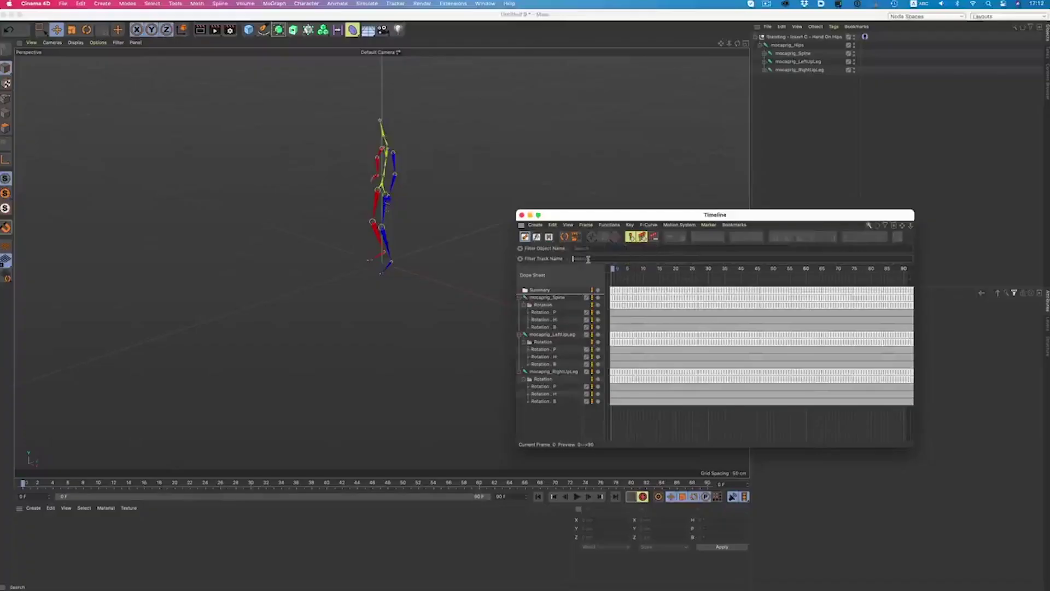
- Filter the tracks by 'P', jump to the next marker range, and select an edge on the character's head
{"action": "type", "text": "P"}
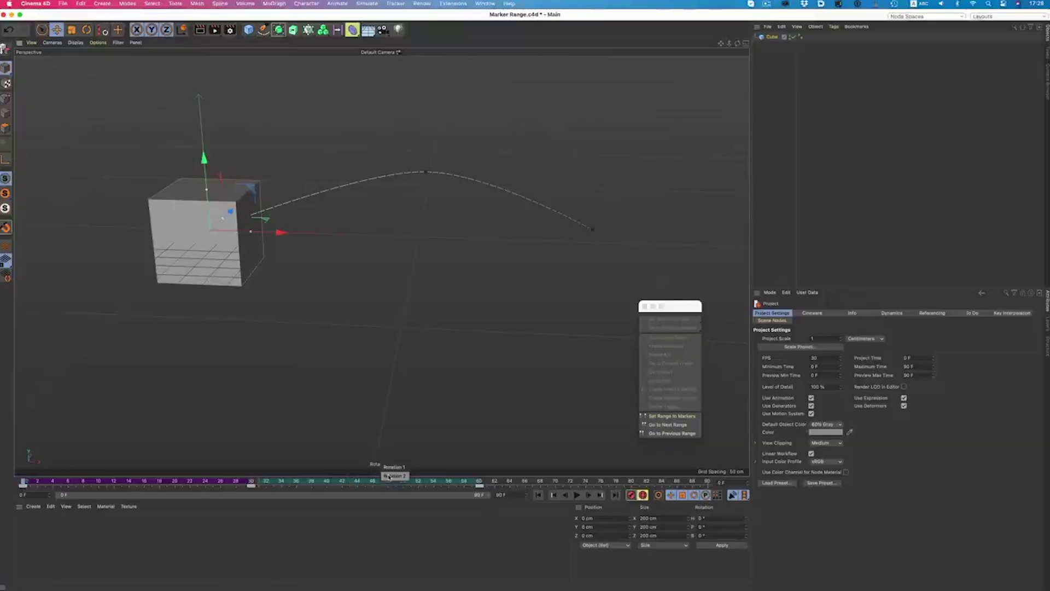
{"action": "left_click", "coordinate": [389, 476]}
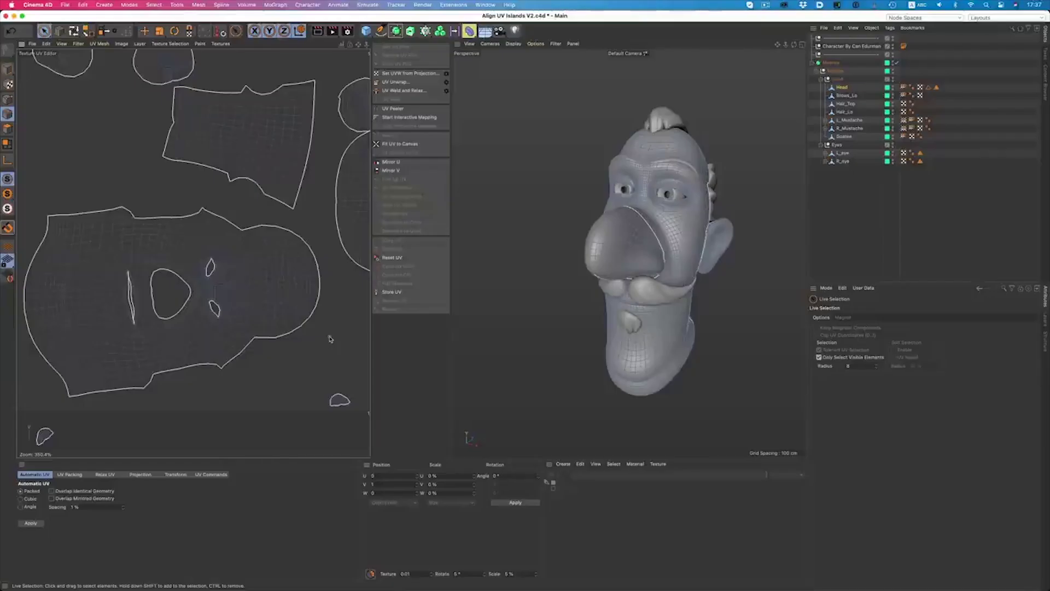
{"action": "left_click", "coordinate": [275, 283]}
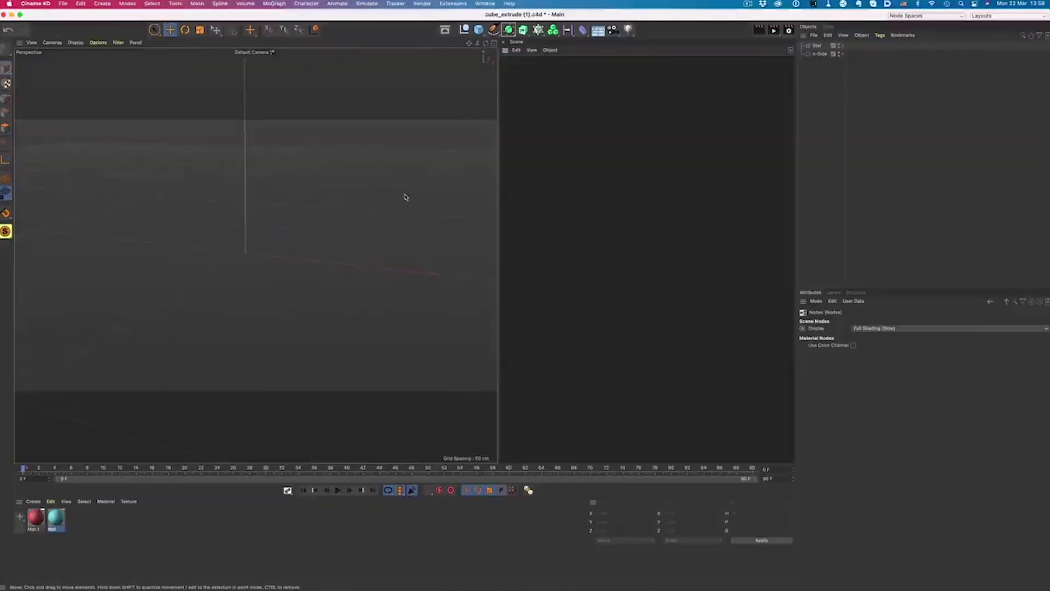
- Add a Cube node and give it a Subdivide modifier set to smooth
{"action": "double_click", "coordinate": [588, 221]}
{"action": "type", "text": "cube"}
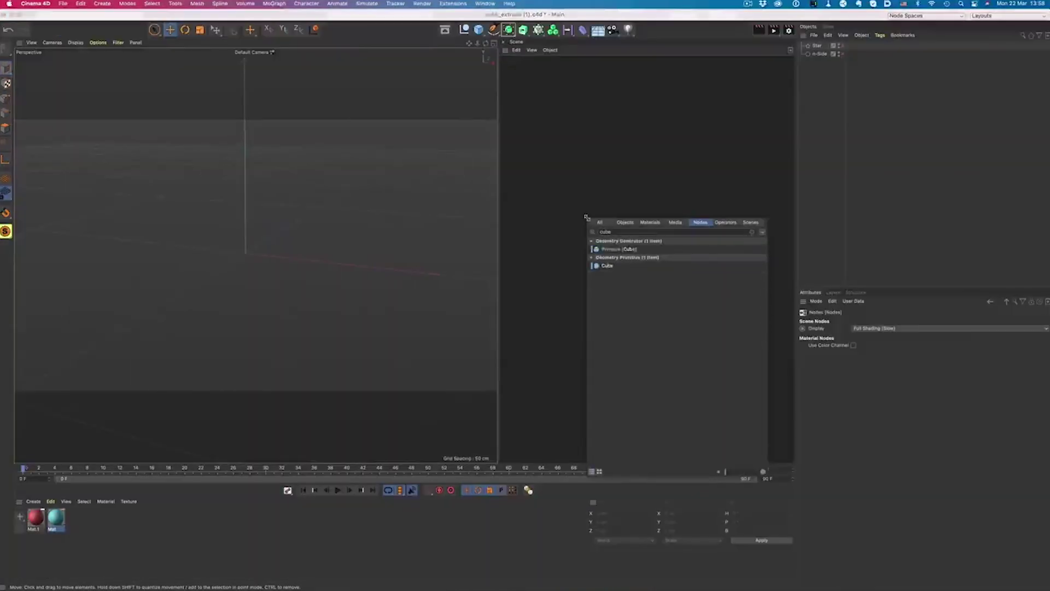
{"action": "double_click", "coordinate": [605, 266]}
{"action": "left_click", "coordinate": [612, 141]}
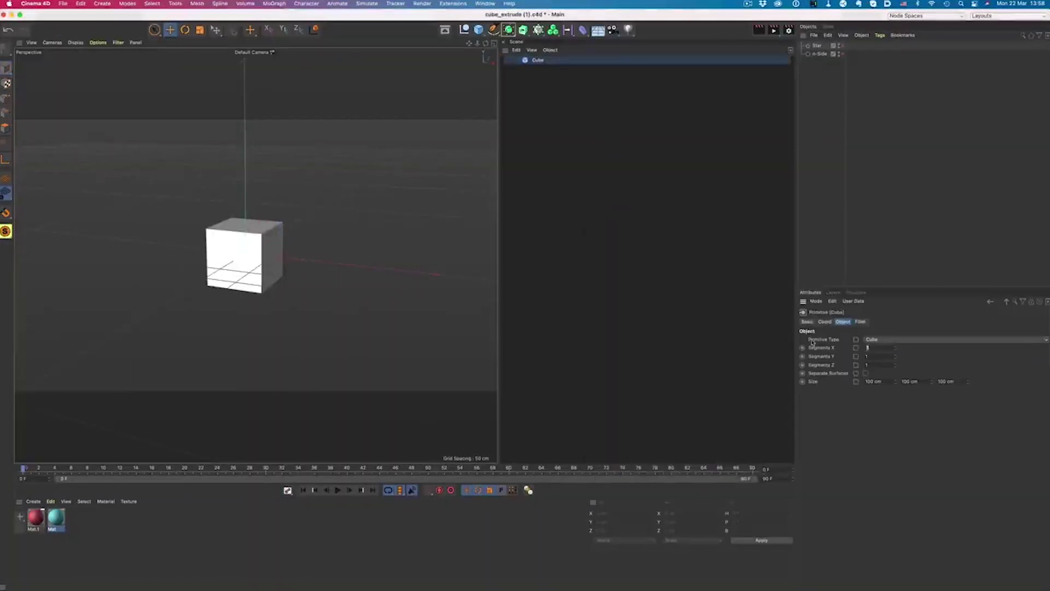
{"action": "double_click", "coordinate": [582, 277]}
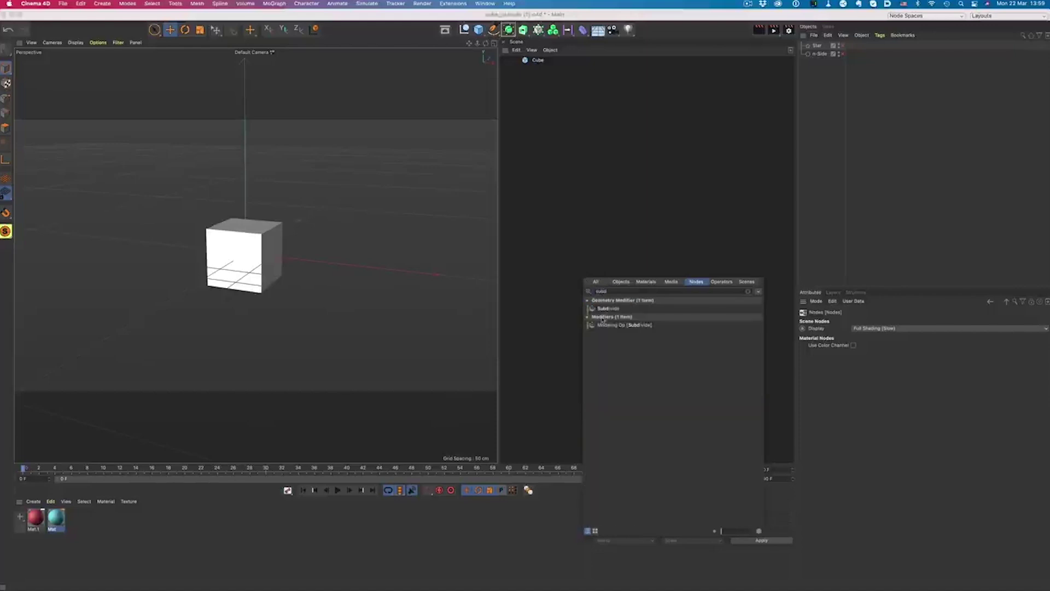
{"action": "left_click", "coordinate": [539, 61]}
{"action": "left_click", "coordinate": [559, 106]}
{"action": "left_click", "coordinate": [551, 76]}
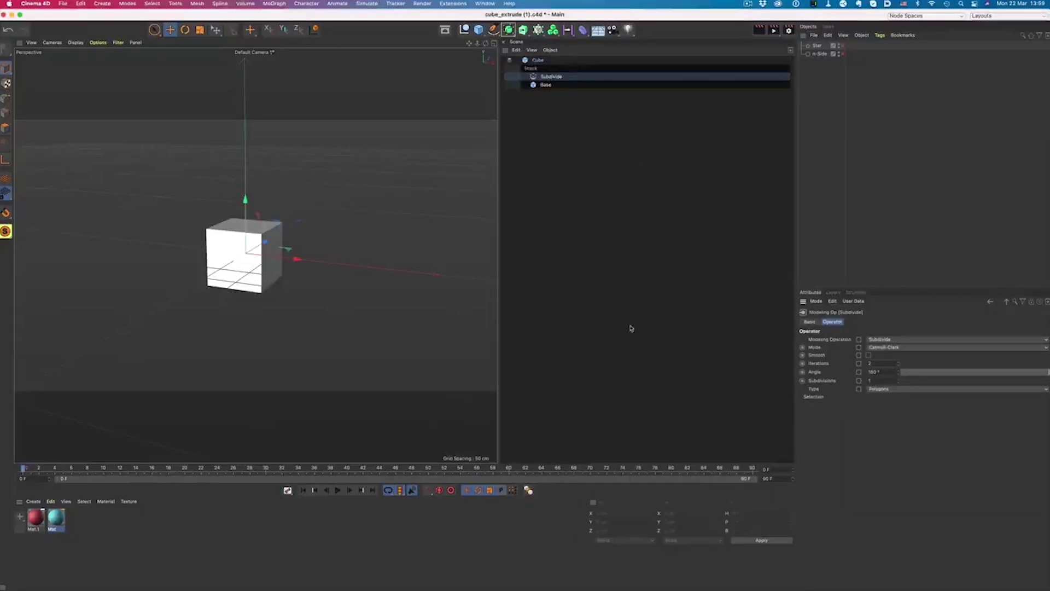
{"action": "left_click", "coordinate": [869, 355]}
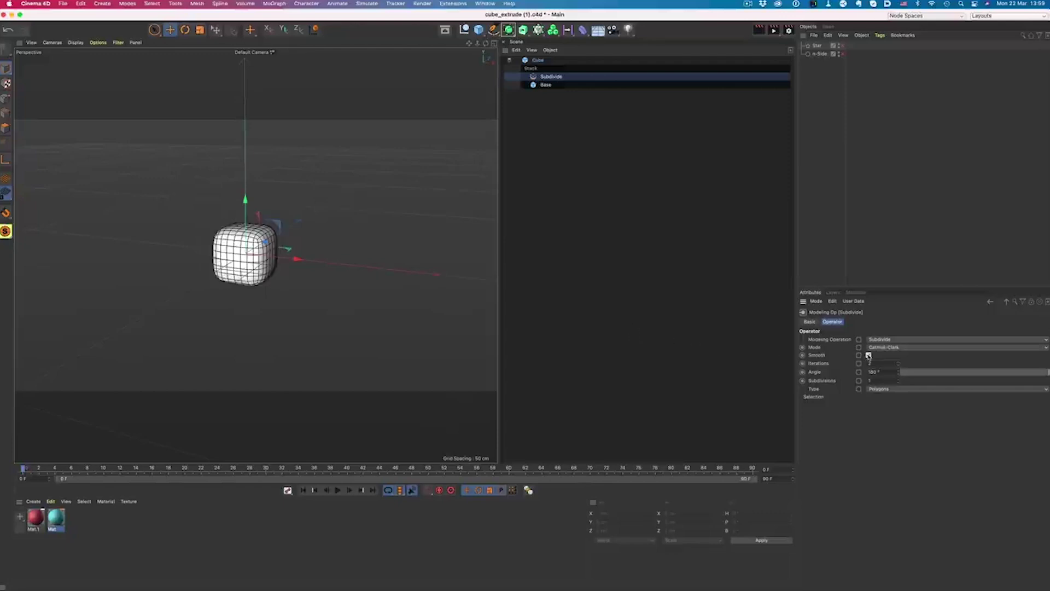
- Add Random Selection, then an Extrude modifier that extrudes each selected island separately
{"action": "double_click", "coordinate": [744, 332]}
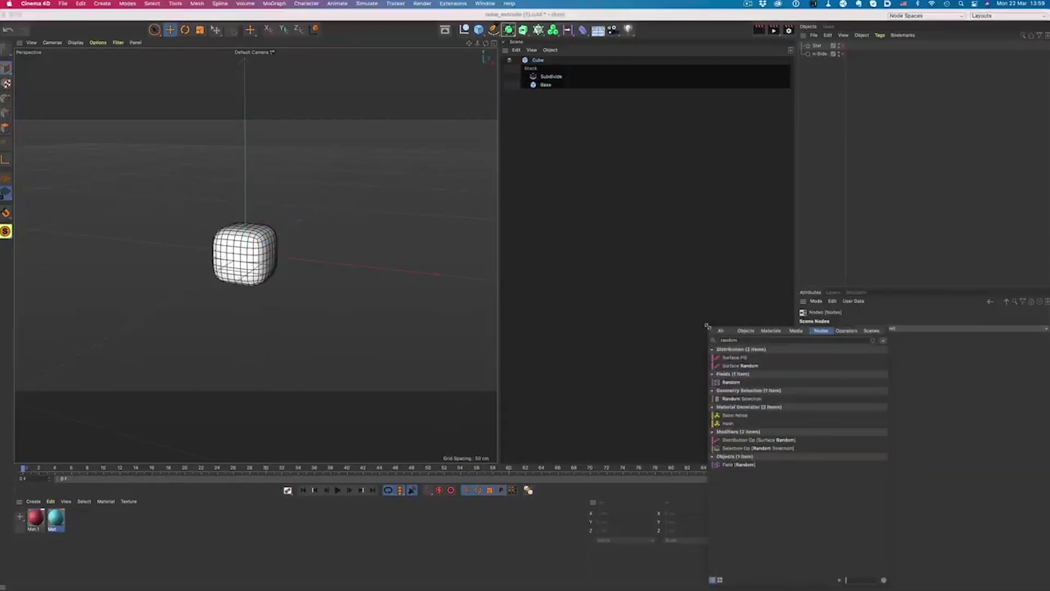
{"action": "left_click", "coordinate": [749, 448]}
{"action": "left_click", "coordinate": [897, 348]}
{"action": "left_click", "coordinate": [880, 366]}
{"action": "double_click", "coordinate": [678, 219]}
{"action": "type", "text": "extrude"}
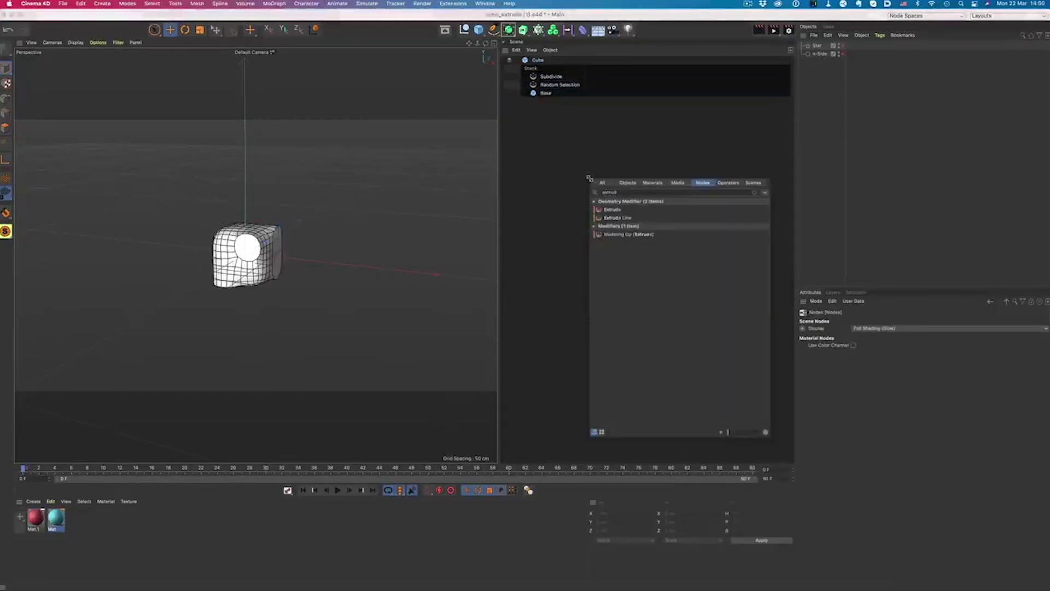
{"action": "key", "text": "Return"}
{"action": "left_click", "coordinate": [857, 398]}
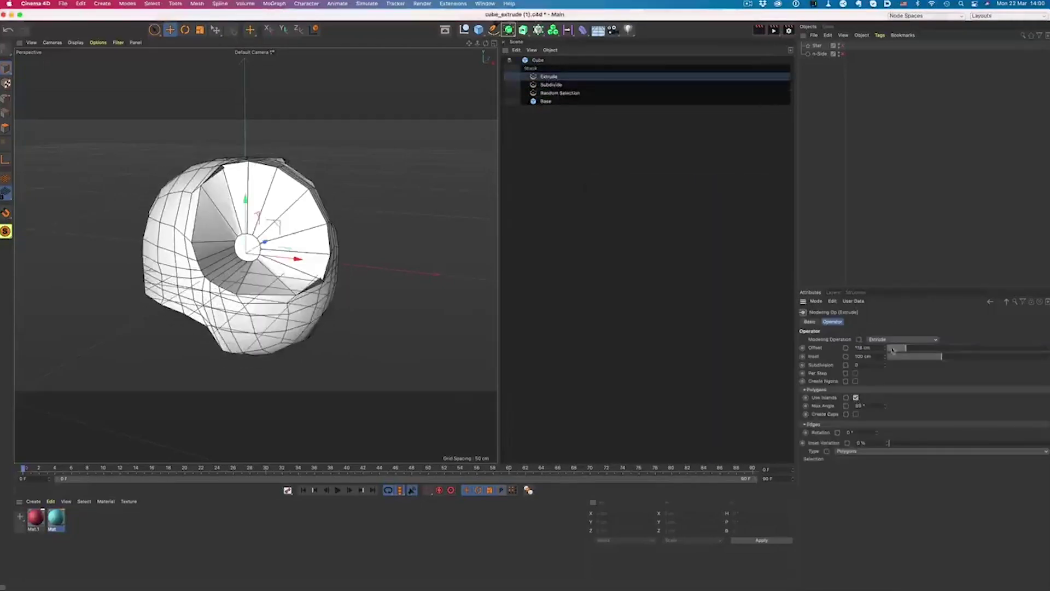
- Add Invert Selection, place Set Selection between Extrude and Invert, and swap materials so the cap turns red
{"action": "double_click", "coordinate": [627, 246]}
{"action": "type", "text": "invert"}
{"action": "key", "text": "Down"}
{"action": "key", "text": "Down"}
{"action": "key", "text": "Down"}
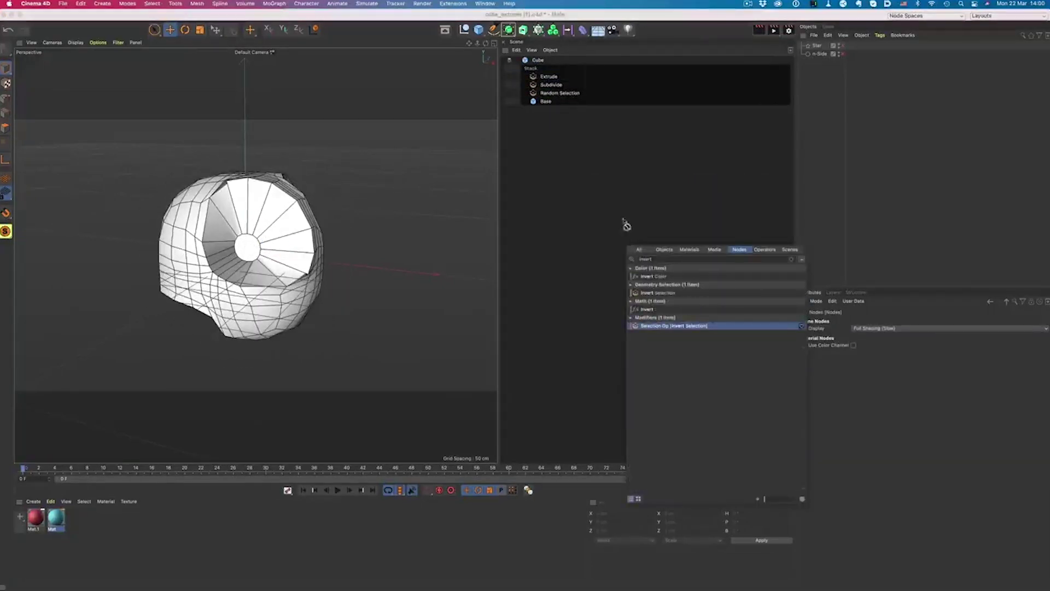
{"action": "key", "text": "Return"}
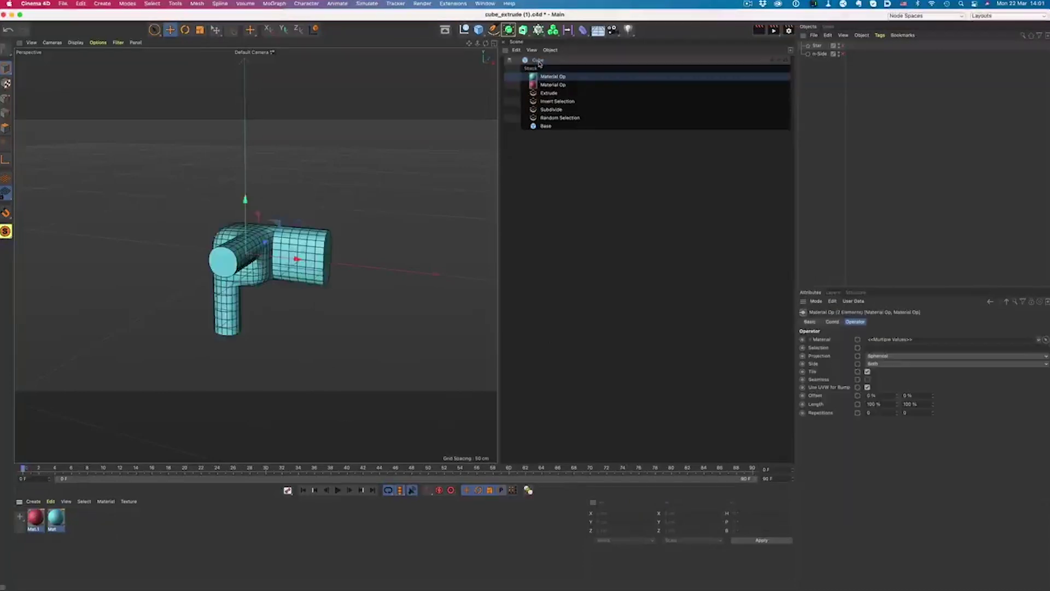
{"action": "double_click", "coordinate": [662, 295]}
{"action": "type", "text": "set se"}
{"action": "left_click_drag", "start_coordinate": [712, 479], "coordinate": [574, 89]}
{"action": "left_click", "coordinate": [760, 153]}
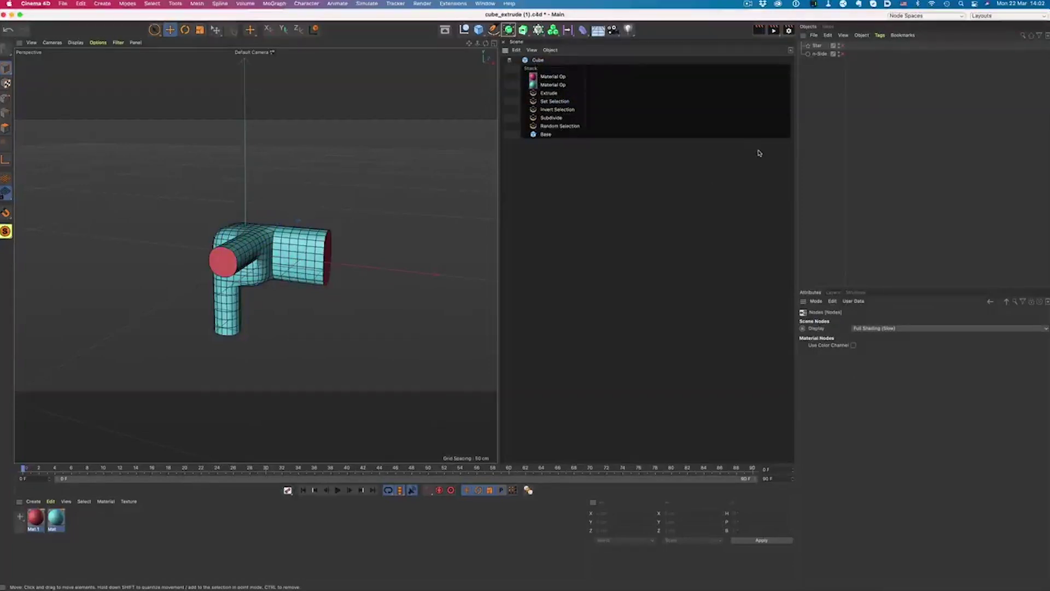
- Show the Node Editor window and enlarge it
{"action": "left_click", "coordinate": [485, 3]}
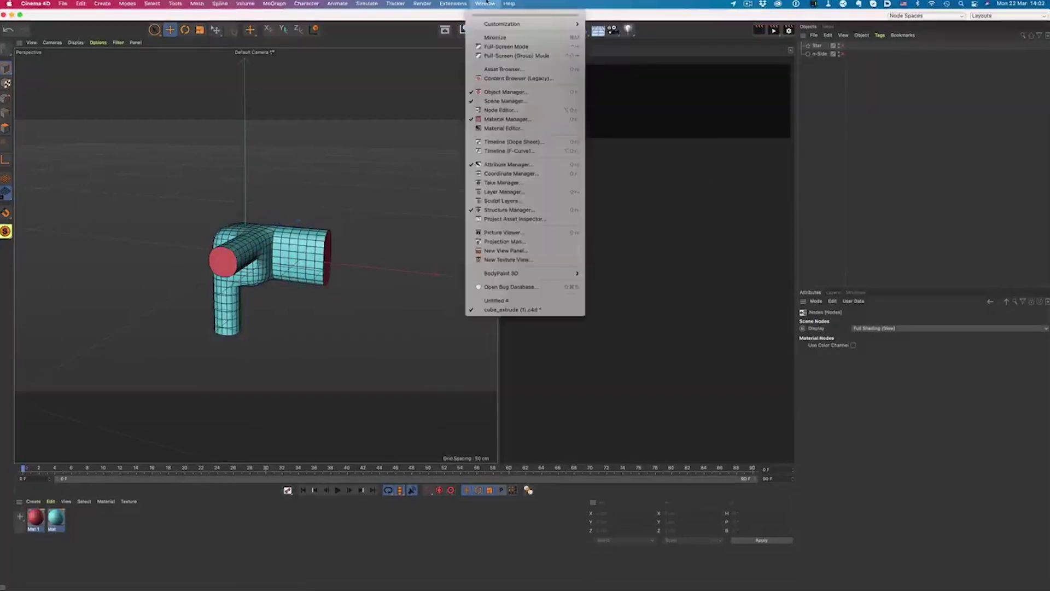
{"action": "left_click", "coordinate": [516, 111]}
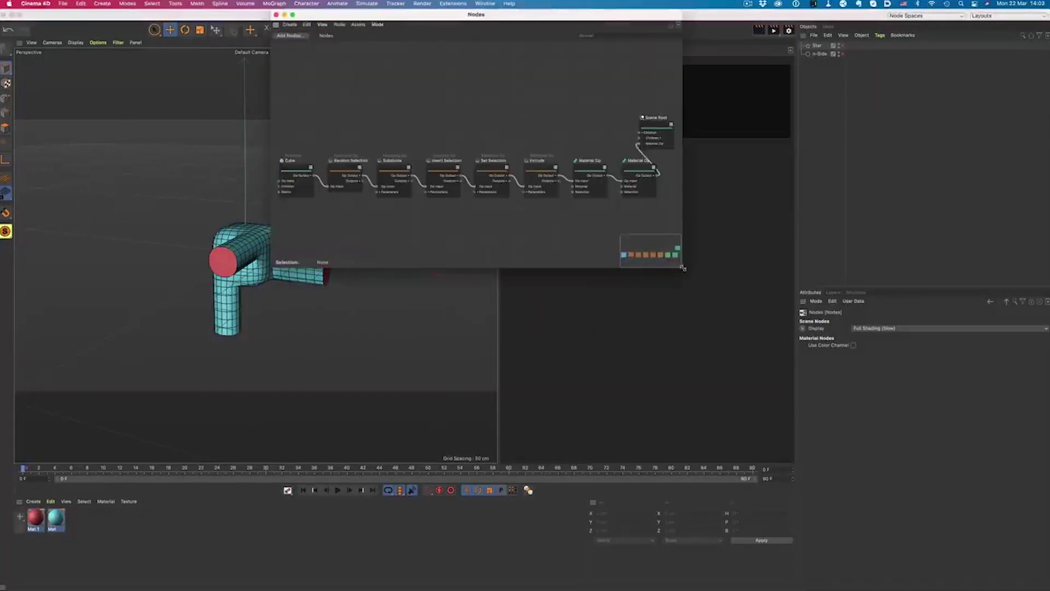
{"action": "left_click_drag", "start_coordinate": [683, 268], "coordinate": [827, 373]}
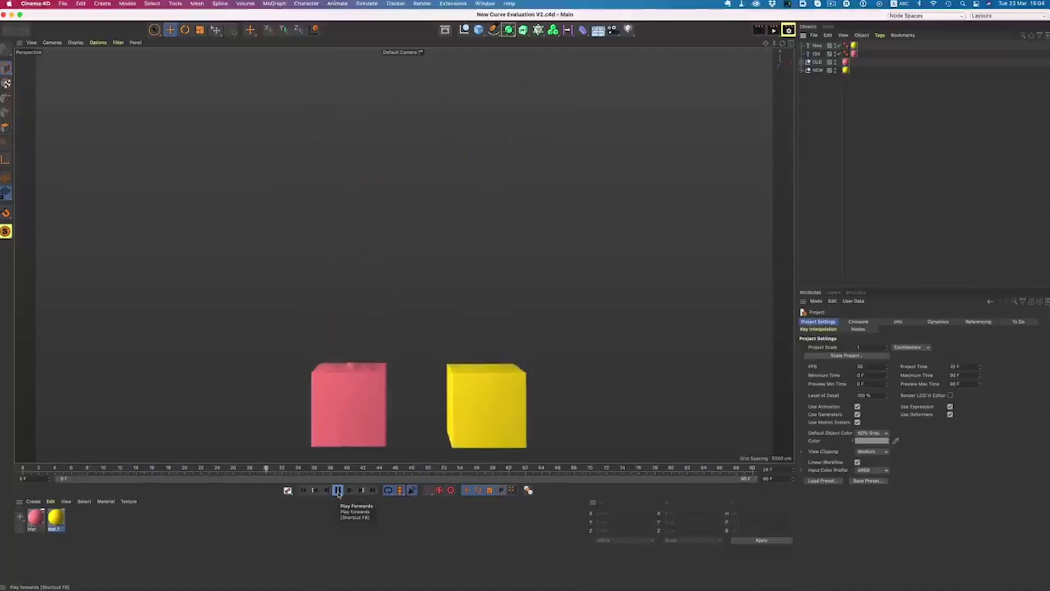
- Stop playback and reshape the start of the curve via the first key's tangent
{"action": "left_click", "coordinate": [338, 491]}
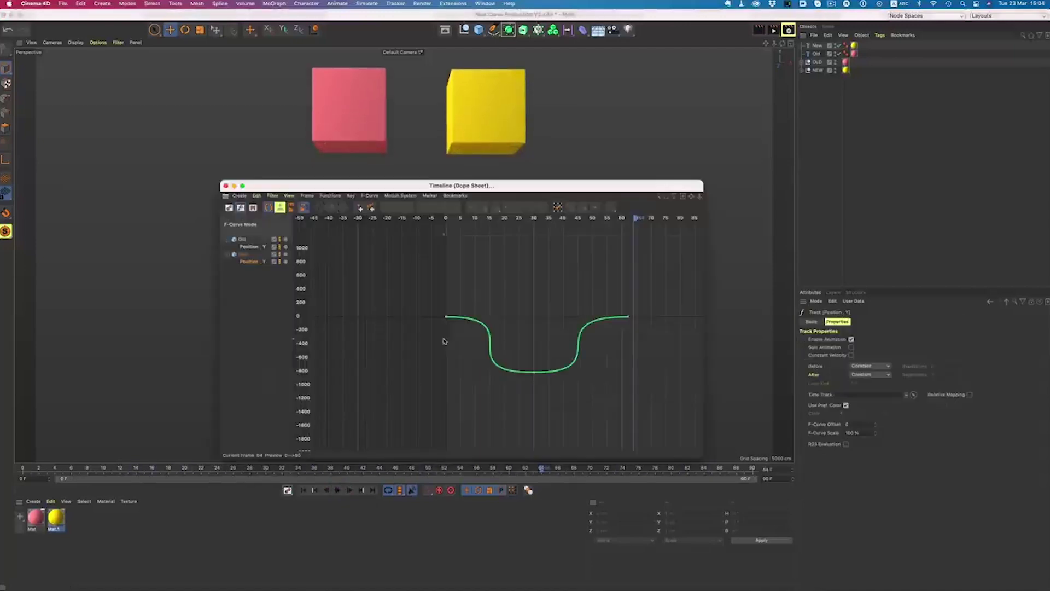
{"action": "left_click", "coordinate": [255, 255]}
{"action": "left_click", "coordinate": [446, 316]}
{"action": "mouse_move", "coordinate": [534, 317]}
{"action": "left_mouse_down"}
{"action": "mouse_move", "coordinate": [605, 312]}
{"action": "mouse_move", "coordinate": [498, 316]}
{"action": "mouse_move", "coordinate": [546, 313]}
{"action": "left_mouse_up"}
- Pull down the frame-30 key's left tangent, tick Remove Overshooting, and scrub the run cycle
{"action": "left_click", "coordinate": [534, 372]}
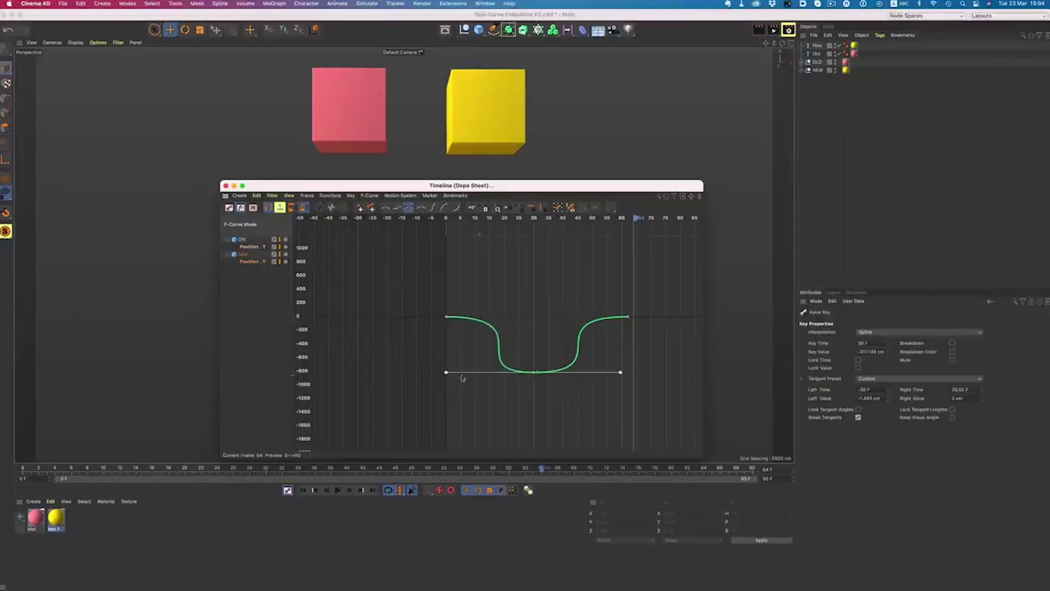
{"action": "left_click_drag", "start_coordinate": [469, 371], "coordinate": [465, 426]}
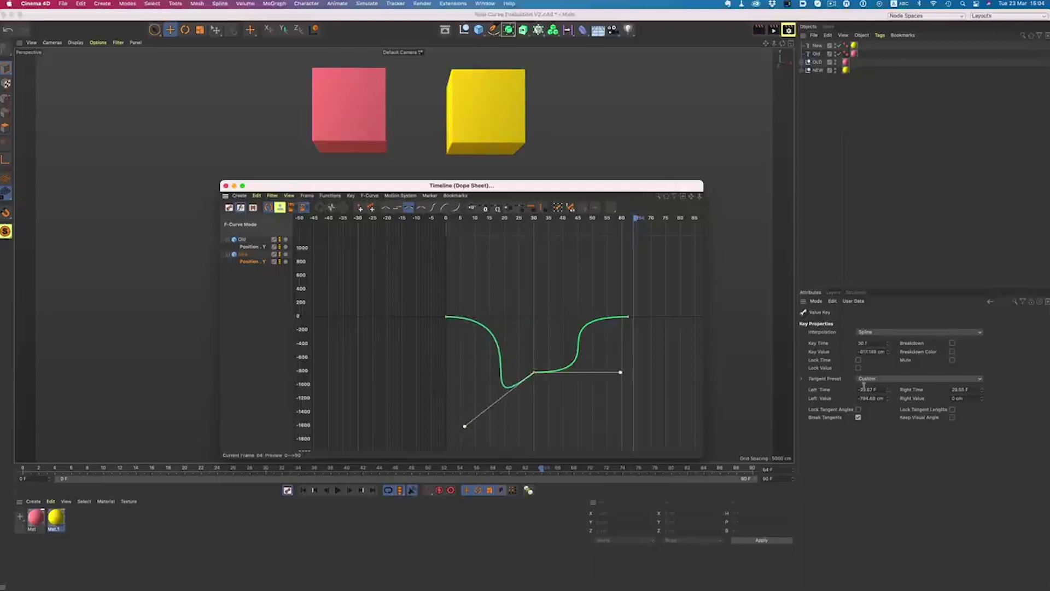
{"action": "left_click", "coordinate": [802, 379]}
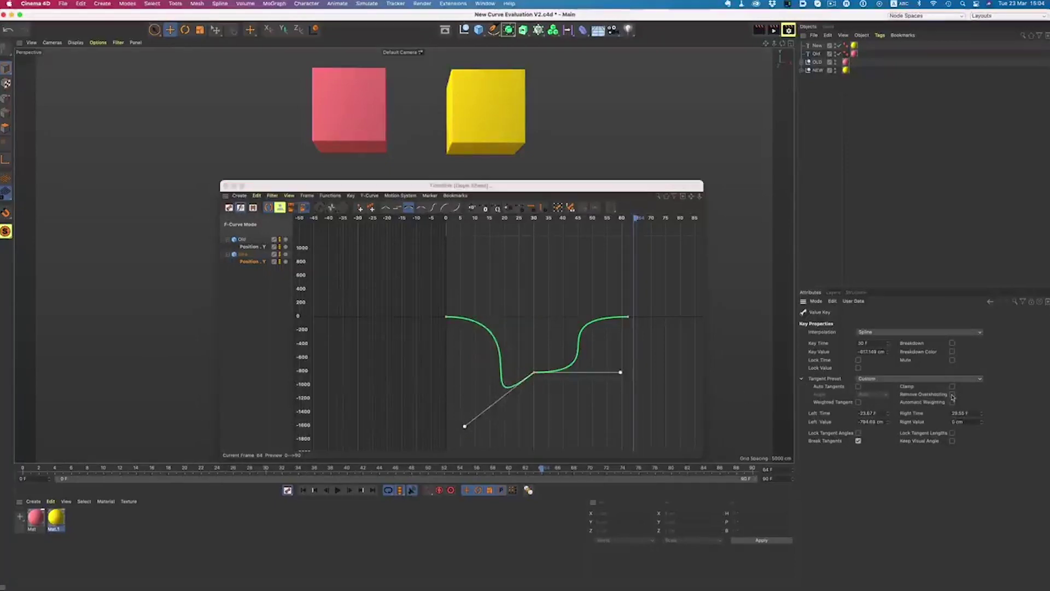
{"action": "left_click", "coordinate": [952, 394]}
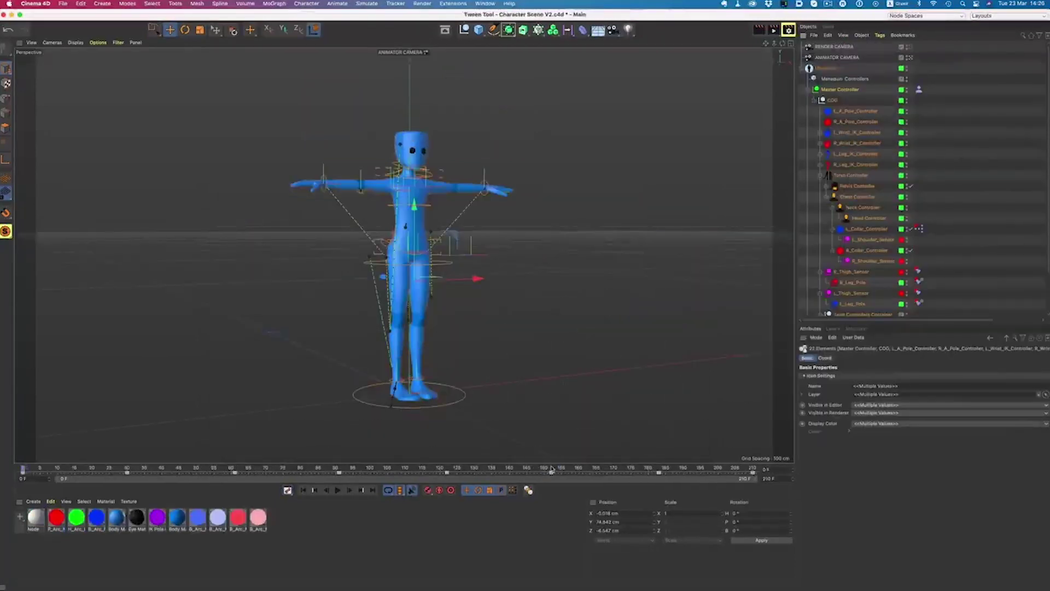
{"action": "left_click_drag", "start_coordinate": [551, 470], "coordinate": [594, 473]}
- Blend a pose about 37% toward the breakdown with the Tween Tool, then re-enable it at frame 3
{"action": "left_click", "coordinate": [528, 490]}
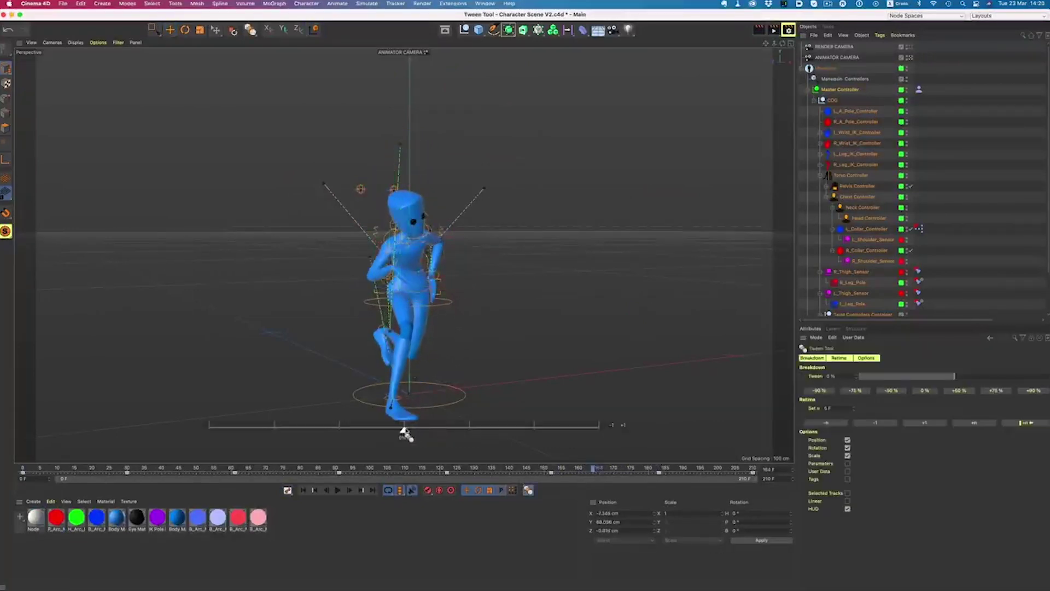
{"action": "left_click_drag", "start_coordinate": [405, 432], "coordinate": [477, 433]}
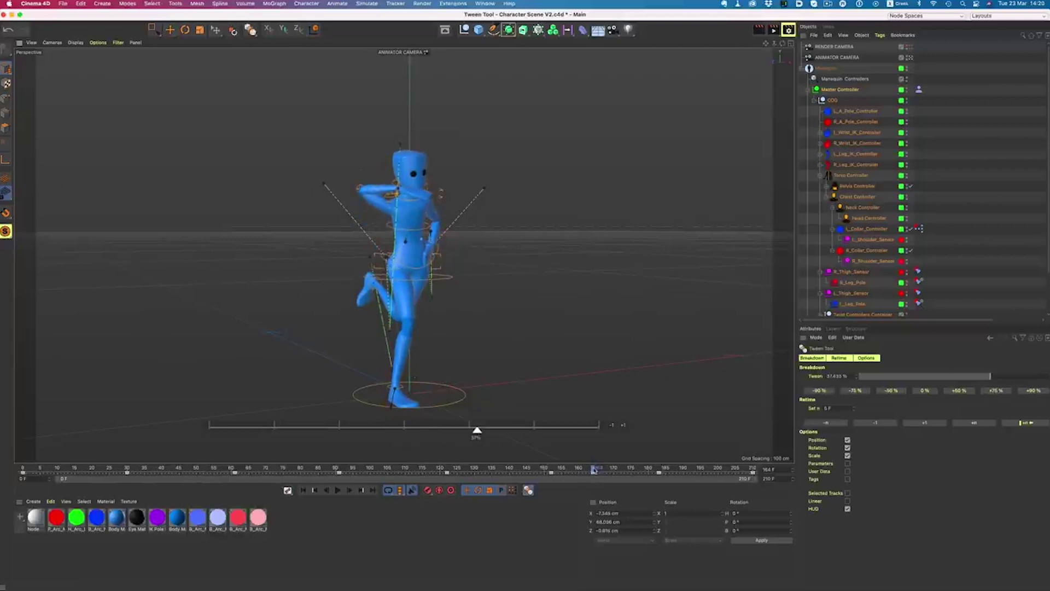
{"action": "left_click_drag", "start_coordinate": [595, 469], "coordinate": [580, 468]}
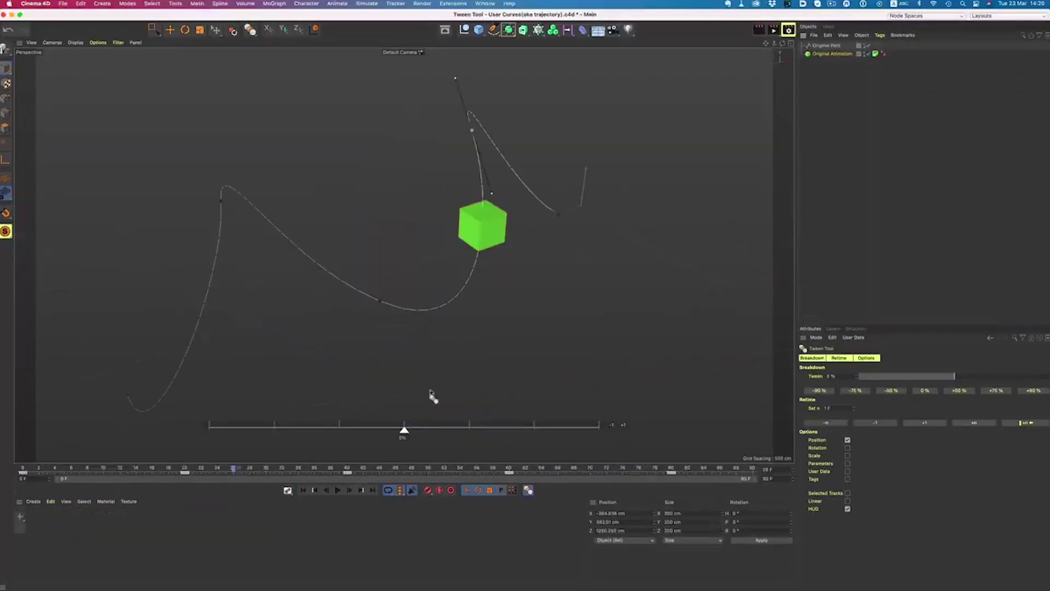
{"action": "mouse_move", "coordinate": [405, 434]}
{"action": "left_mouse_down"}
{"action": "mouse_move", "coordinate": [544, 434]}
{"action": "mouse_move", "coordinate": [355, 433]}
{"action": "mouse_move", "coordinate": [279, 412]}
{"action": "mouse_move", "coordinate": [546, 429]}
{"action": "mouse_move", "coordinate": [401, 429]}
{"action": "left_mouse_up"}
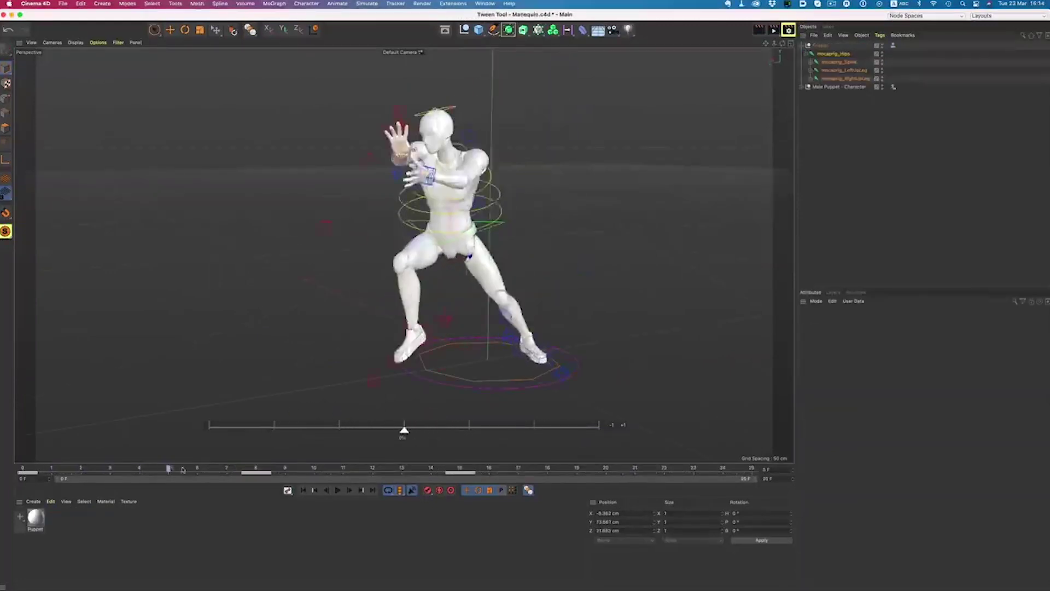
{"action": "left_click_drag", "start_coordinate": [53, 468], "coordinate": [121, 471]}
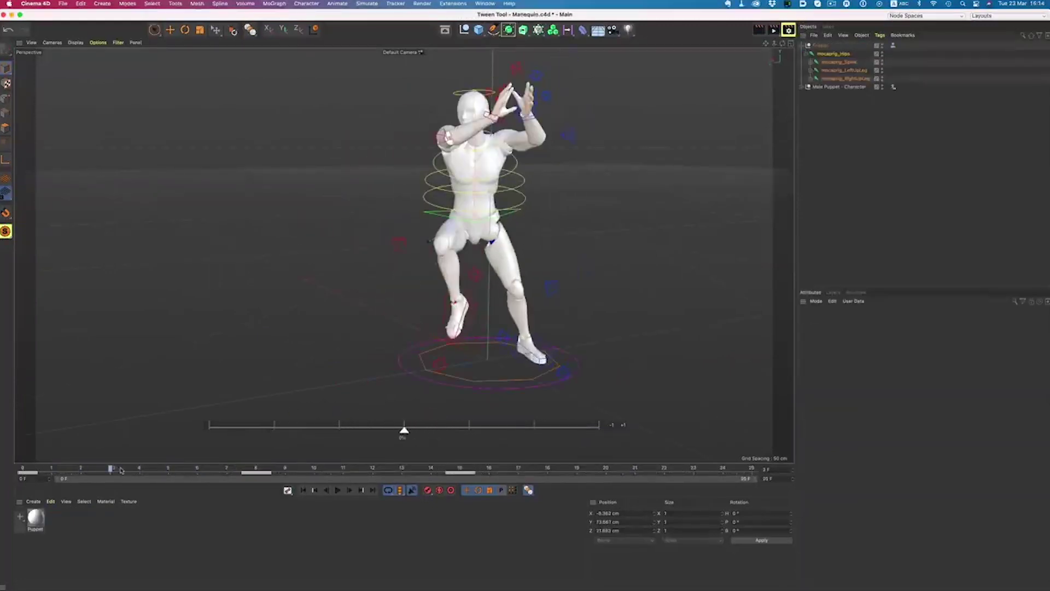
{"action": "left_click", "coordinate": [529, 492]}
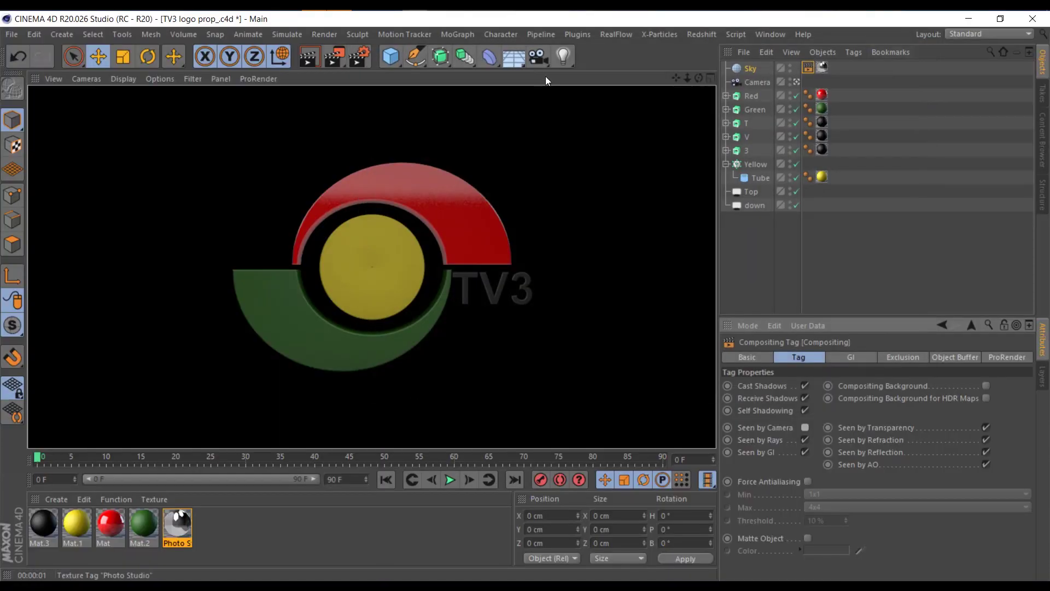
- Add Global Illumination as an effect in the Render Settings
{"action": "left_click", "coordinate": [361, 56]}
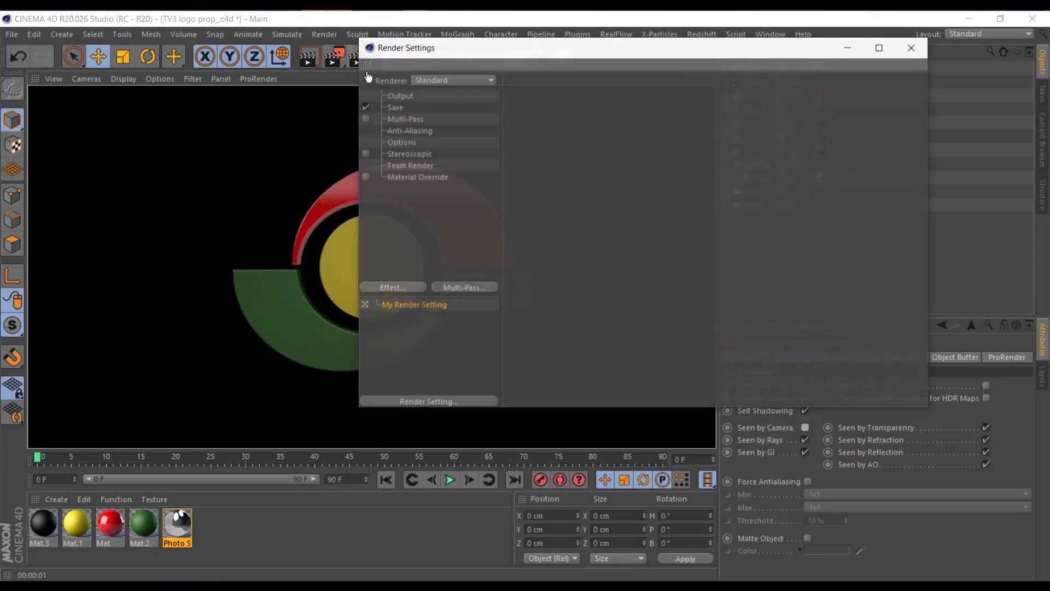
{"action": "left_click", "coordinate": [397, 288]}
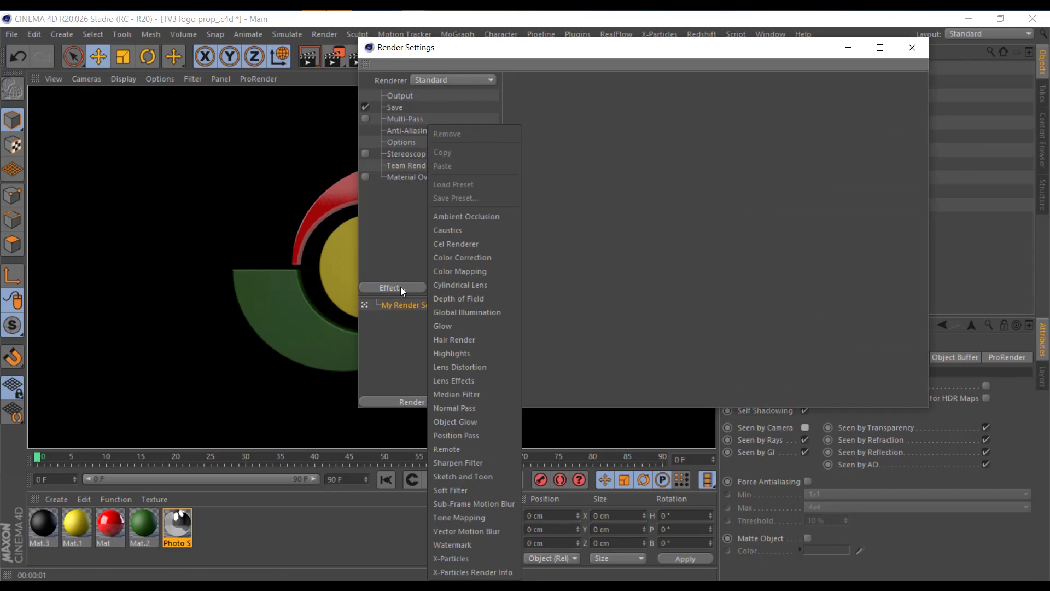
{"action": "left_click", "coordinate": [482, 309]}
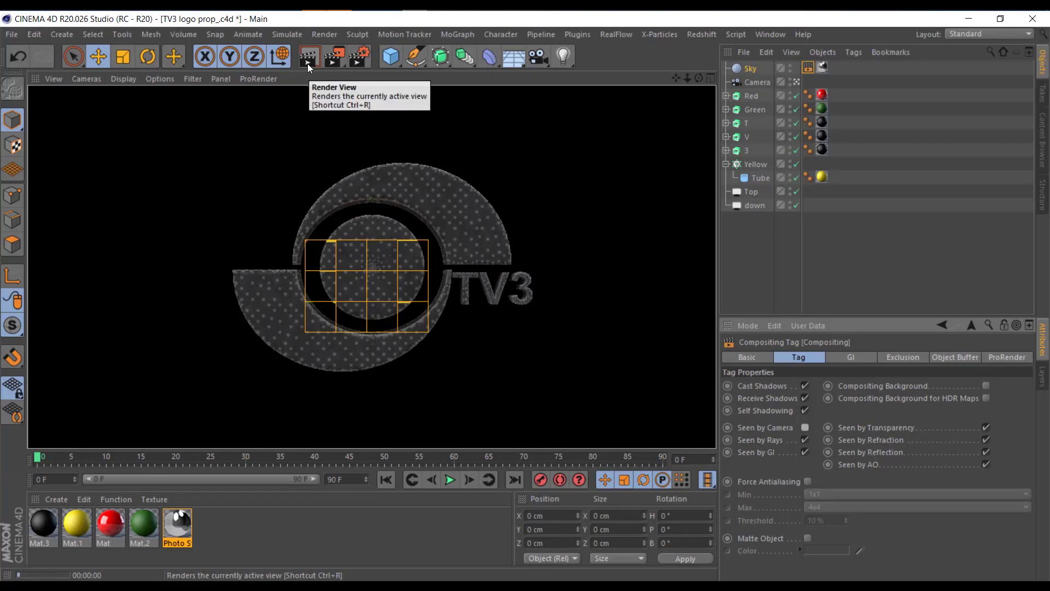
- Render the TV3 logo in the active view, then bring up the asset search
{"action": "left_click", "coordinate": [308, 64]}
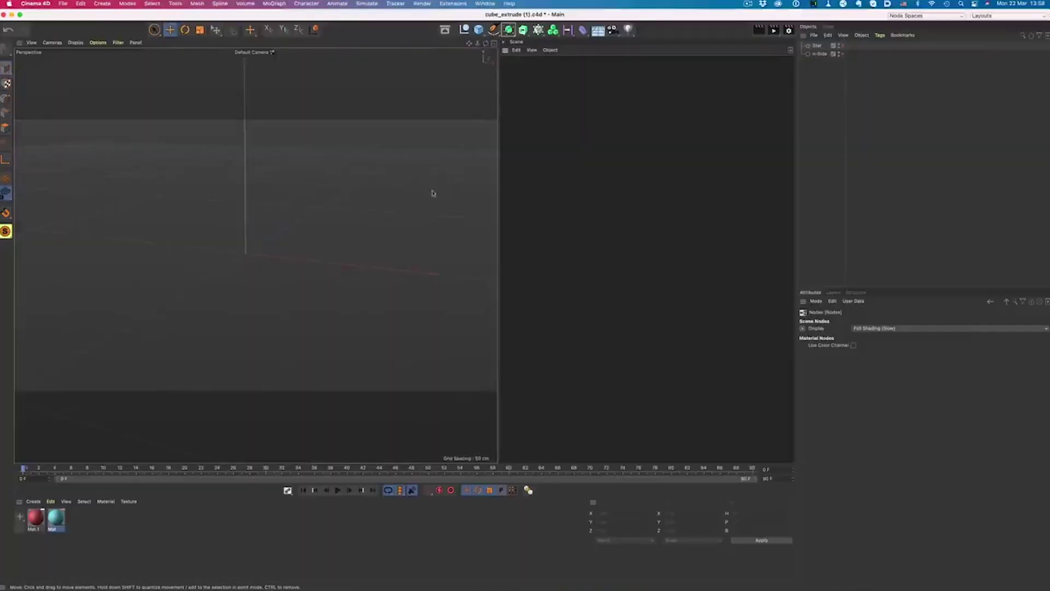
{"action": "key", "text": "shift+F8"}
- Add a Cube primitive and apply a smoothed Subdivide with 2 iterations
{"action": "type", "text": "cube"}
{"action": "key", "text": "Return"}
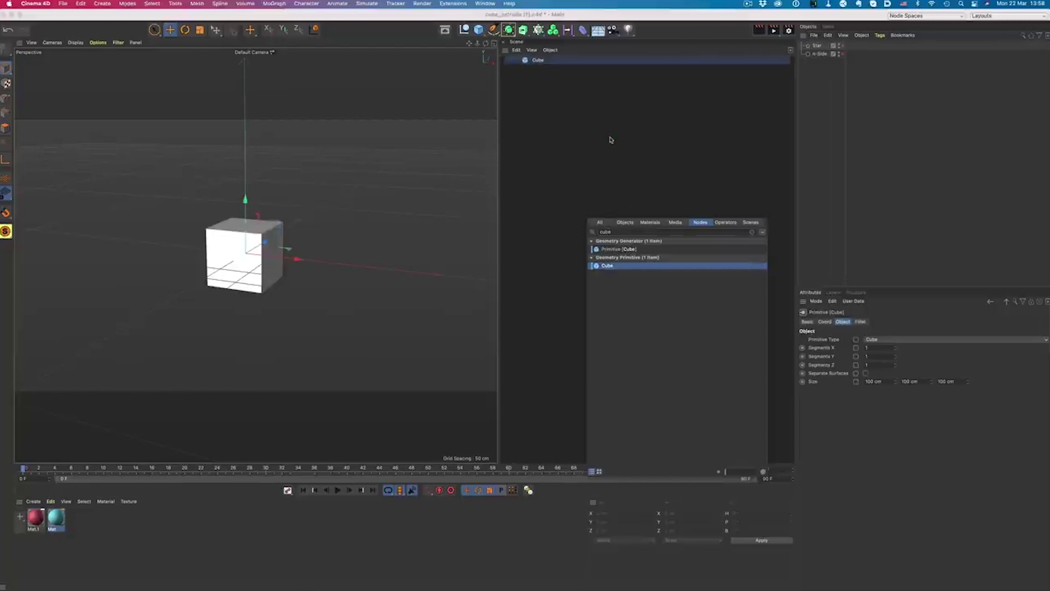
{"action": "left_click", "coordinate": [542, 60]}
{"action": "key", "text": "shift+c"}
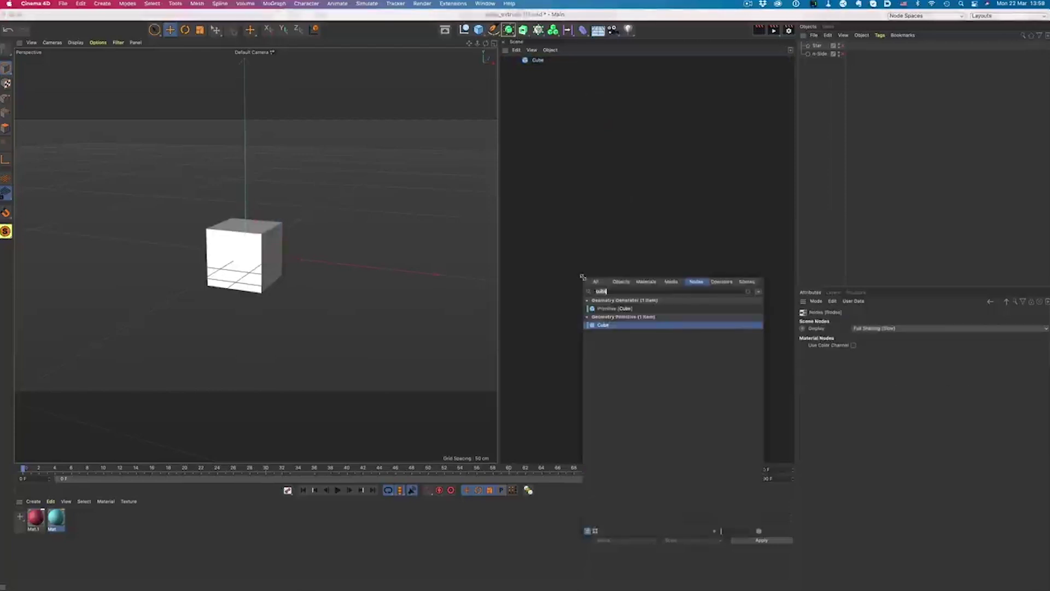
{"action": "type", "text": "subd"}
{"action": "key", "text": "Return"}
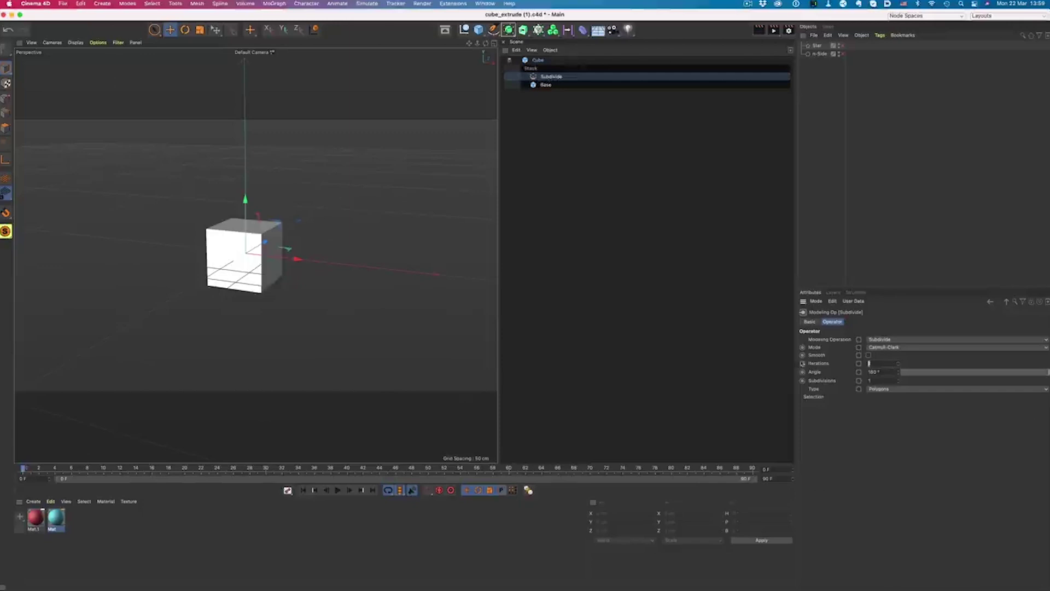
{"action": "right_click", "coordinate": [631, 329]}
{"action": "key", "text": "Escape"}
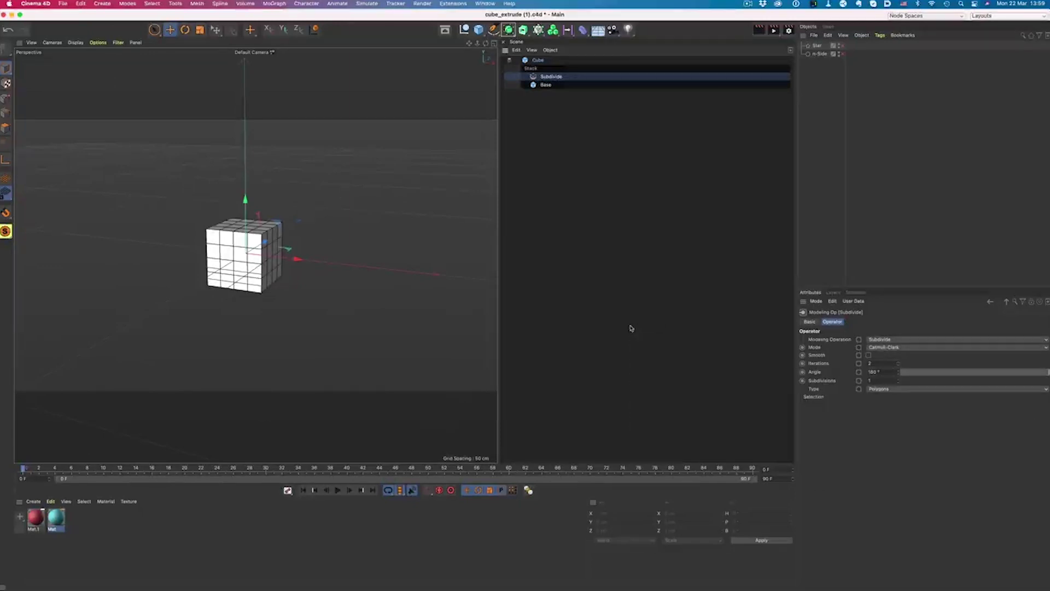
{"action": "left_click", "coordinate": [869, 355]}
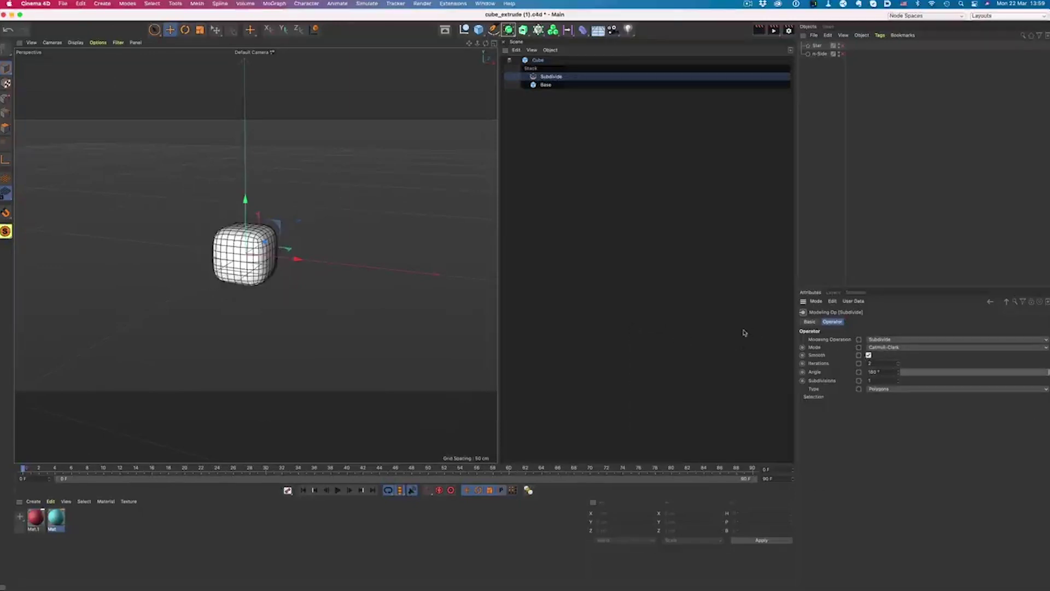
- Insert Random Selection and Extrude into the cube's stack
{"action": "double_click", "coordinate": [707, 326]}
{"action": "left_click_drag", "start_coordinate": [624, 170], "coordinate": [547, 81]}
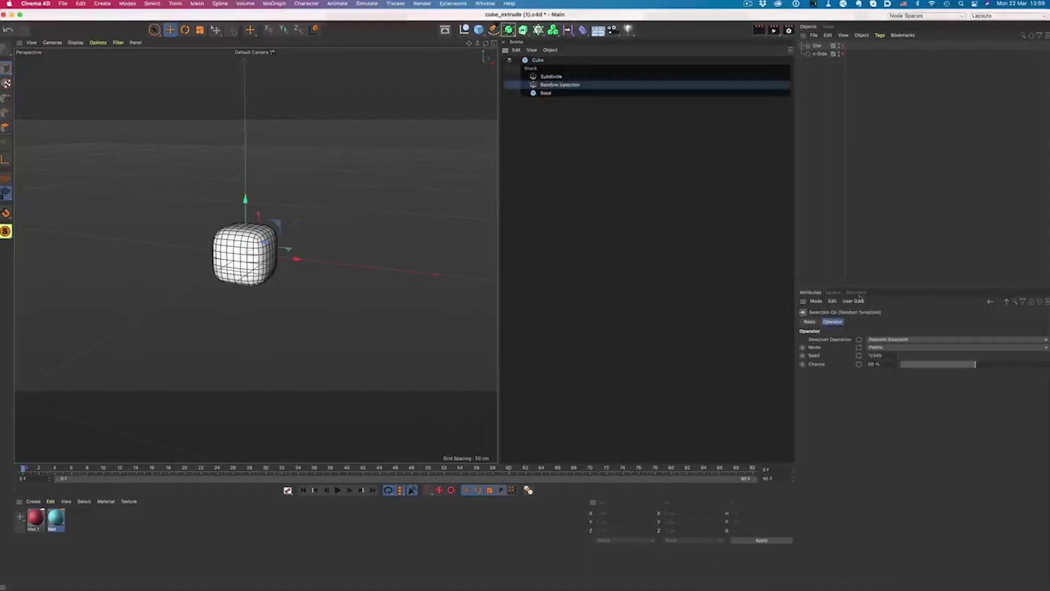
{"action": "double_click", "coordinate": [590, 178]}
{"action": "type", "text": "extrud"}
{"action": "left_click_drag", "start_coordinate": [629, 235], "coordinate": [546, 77]}
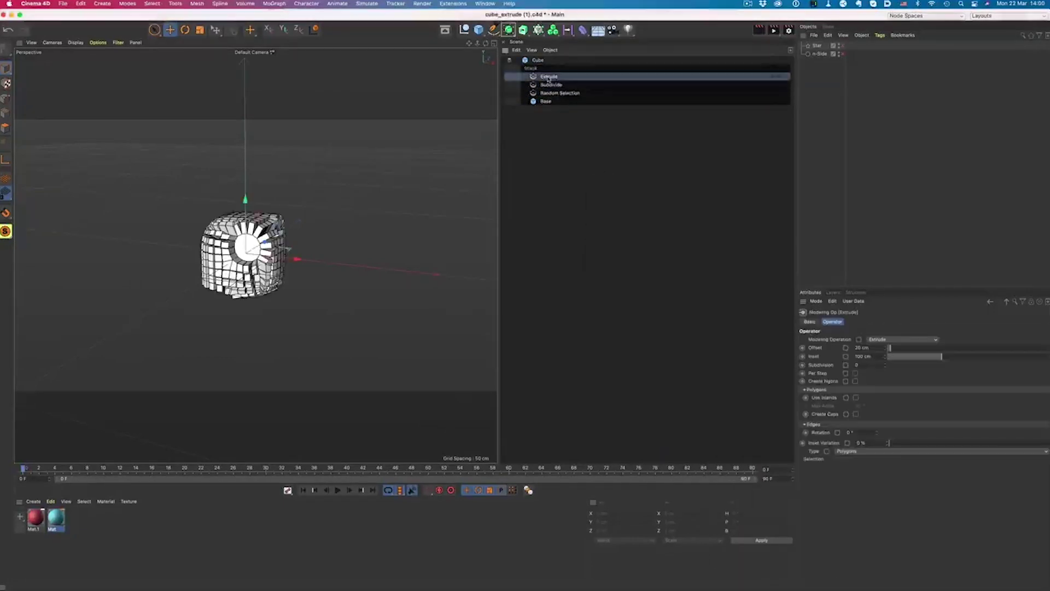
- Add Invert Selection and Set Selection to the cube's stack
{"action": "double_click", "coordinate": [627, 247]}
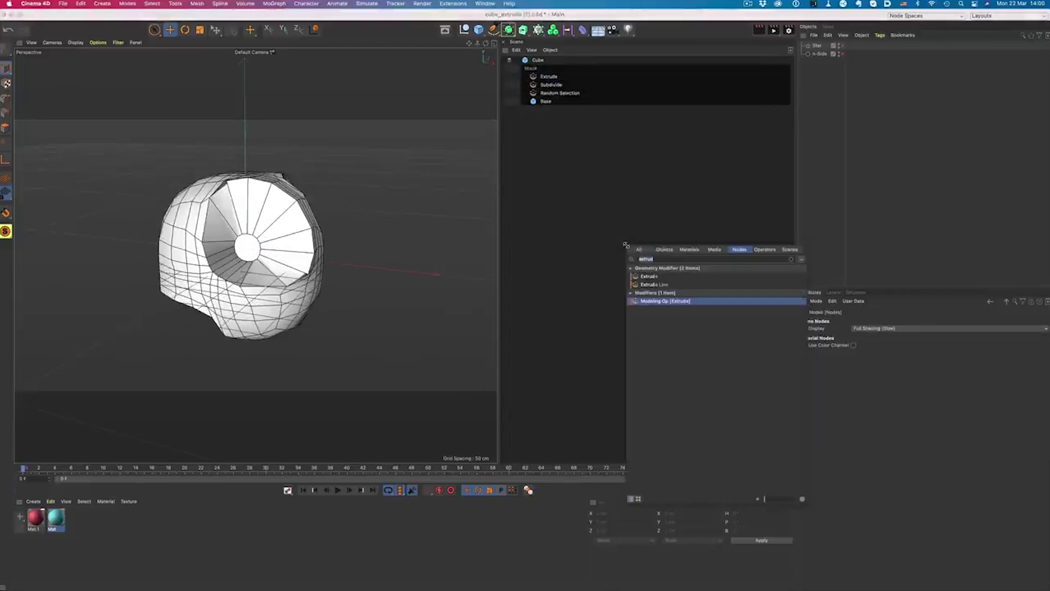
{"action": "type", "text": "invert"}
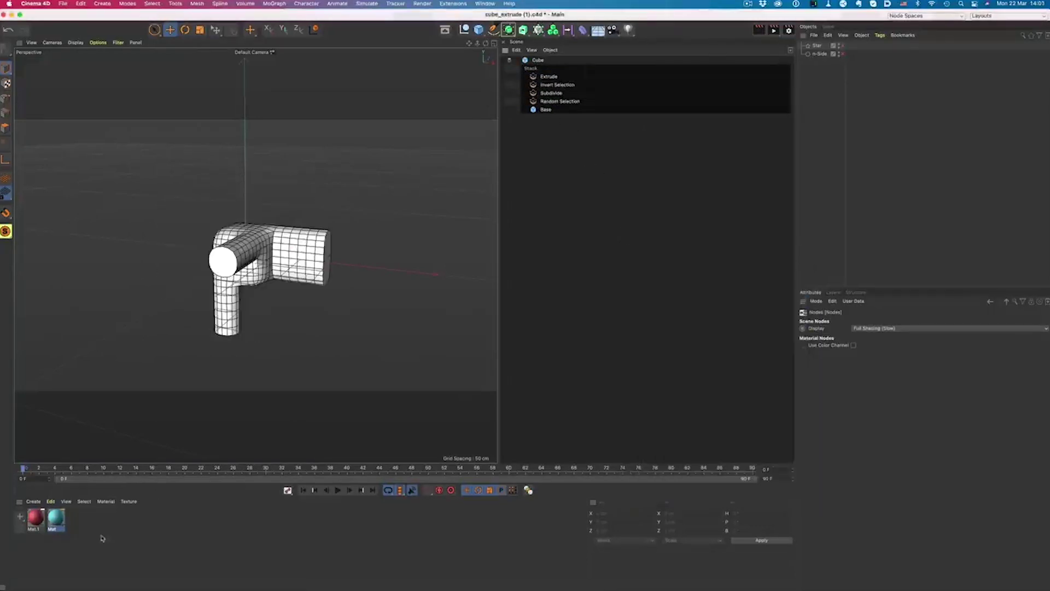
{"action": "left_click", "coordinate": [538, 59]}
{"action": "double_click", "coordinate": [658, 290]}
{"action": "type", "text": "set se"}
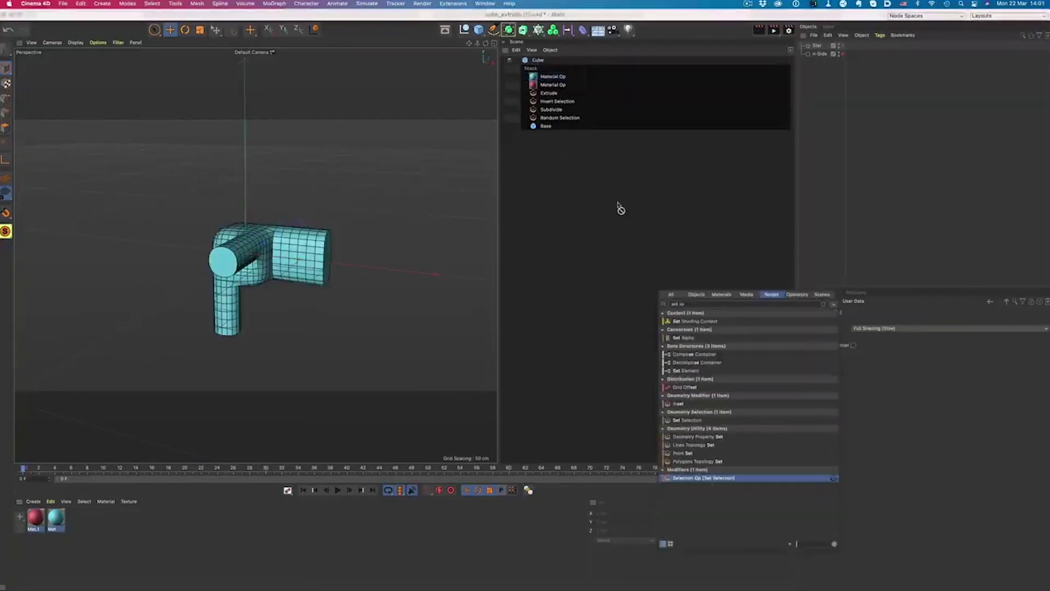
{"action": "key", "text": "Return"}
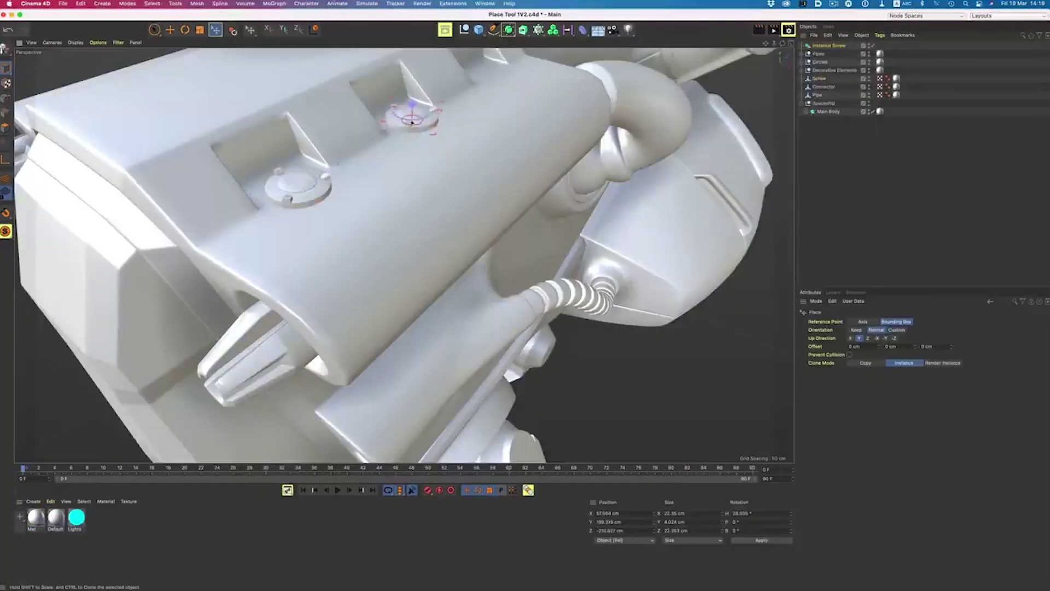
- Place a screw instance in the upper socket and seat the L-shaped pipe on the body's top
{"action": "left_click_drag", "start_coordinate": [412, 121], "coordinate": [428, 231], "text": "alt"}
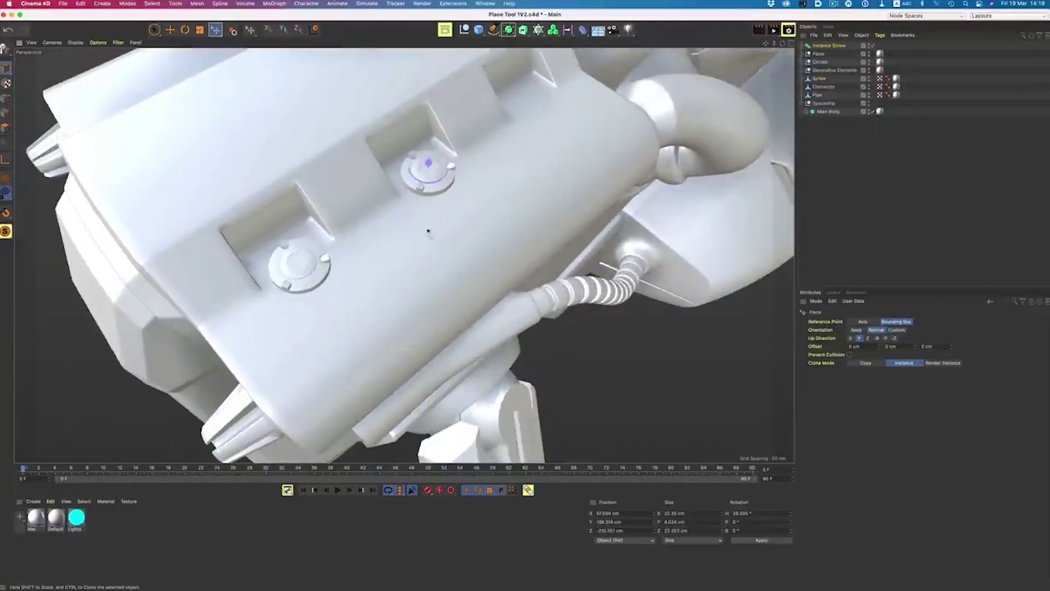
{"action": "left_click", "coordinate": [534, 103], "text": "ctrl"}
{"action": "scroll", "coordinate": [528, 108], "scroll_direction": "down", "scroll_amount": 10}
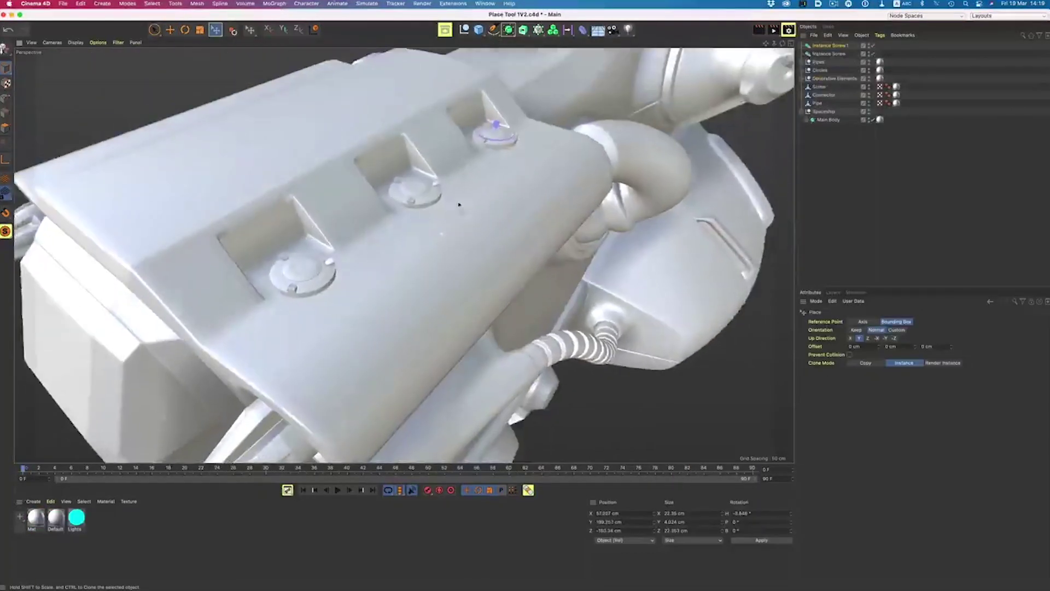
{"action": "scroll", "coordinate": [668, 242], "scroll_direction": "up", "scroll_amount": 6}
{"action": "left_click_drag", "start_coordinate": [668, 242], "coordinate": [159, 315]}
{"action": "scroll", "coordinate": [282, 155], "scroll_direction": "up", "scroll_amount": 5}
{"action": "scroll", "coordinate": [383, 246], "scroll_direction": "down", "scroll_amount": 8}
- Place a pipe instance onto the spaceship body and orbit to inspect the result
{"action": "left_click_drag", "start_coordinate": [383, 246], "coordinate": [463, 314], "text": "alt"}
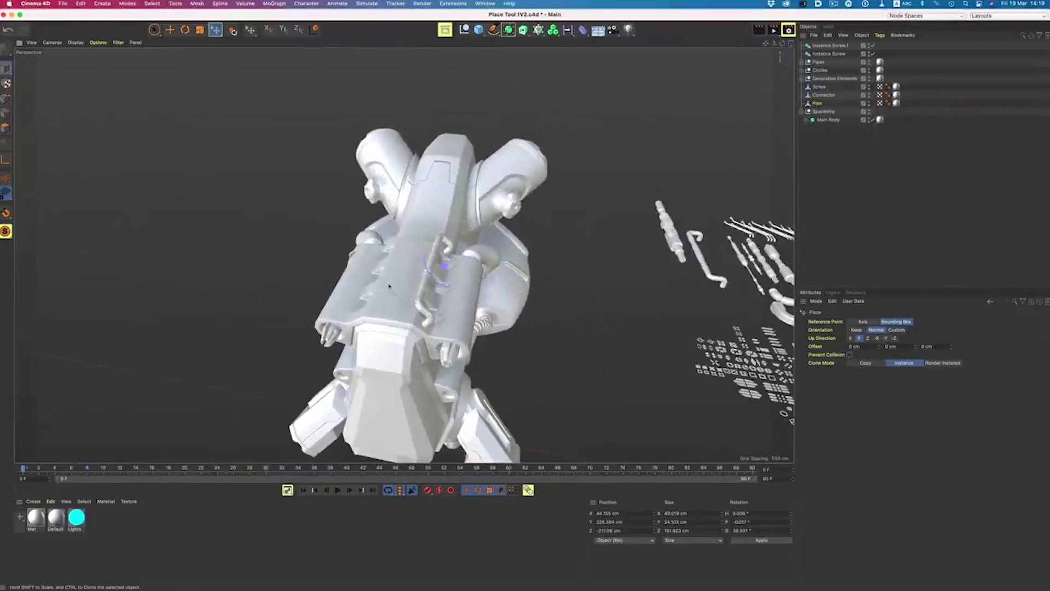
{"action": "left_click_drag", "start_coordinate": [389, 285], "coordinate": [415, 236], "text": "ctrl"}
{"action": "scroll", "coordinate": [383, 274], "scroll_direction": "up", "scroll_amount": 5}
{"action": "mouse_move", "coordinate": [383, 274]}
{"action": "left_mouse_down", "text": "alt"}
{"action": "mouse_move", "coordinate": [365, 306]}
{"action": "mouse_move", "coordinate": [264, 235]}
{"action": "mouse_move", "coordinate": [258, 255]}
{"action": "left_mouse_up", "text": "alt"}
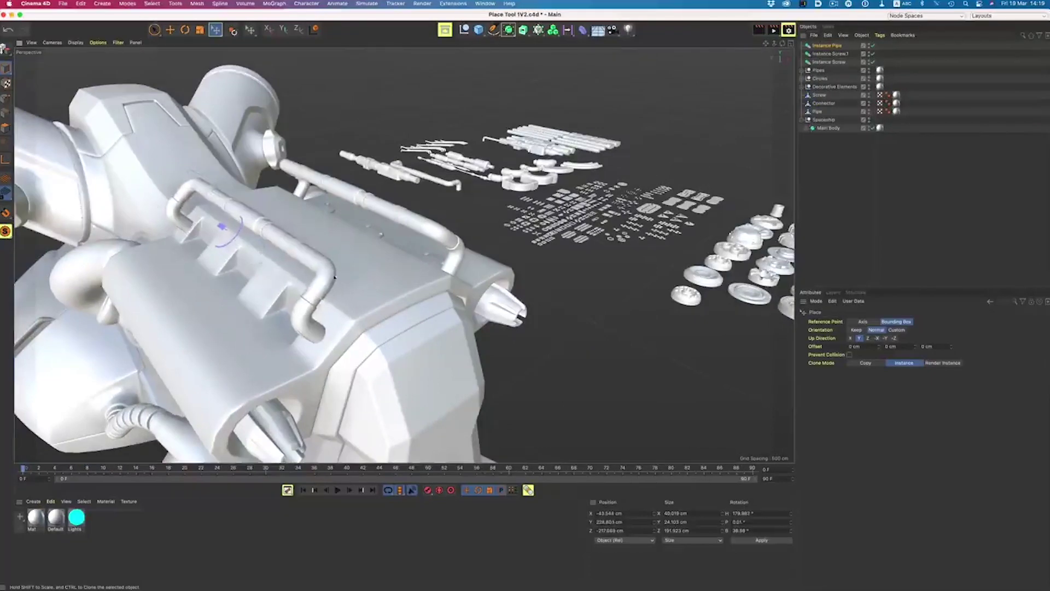
{"action": "scroll", "coordinate": [335, 277], "scroll_direction": "down", "scroll_amount": 8}
{"action": "left_click_drag", "start_coordinate": [334, 277], "coordinate": [234, 219], "text": "alt"}
{"action": "scroll", "coordinate": [420, 234], "scroll_direction": "up", "scroll_amount": 6}
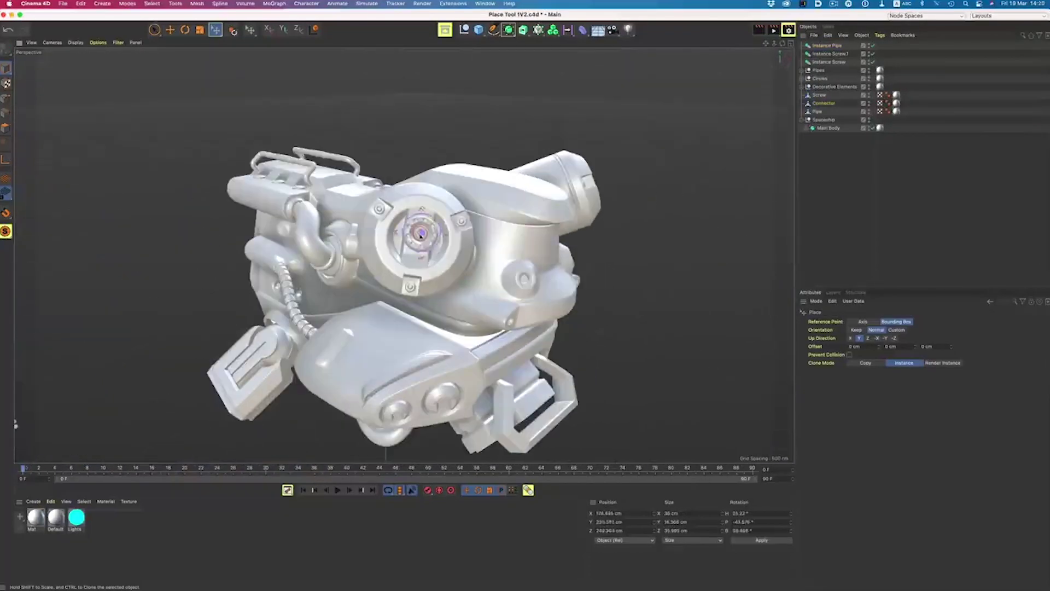
{"action": "scroll", "coordinate": [420, 234], "scroll_direction": "up", "scroll_amount": 5}
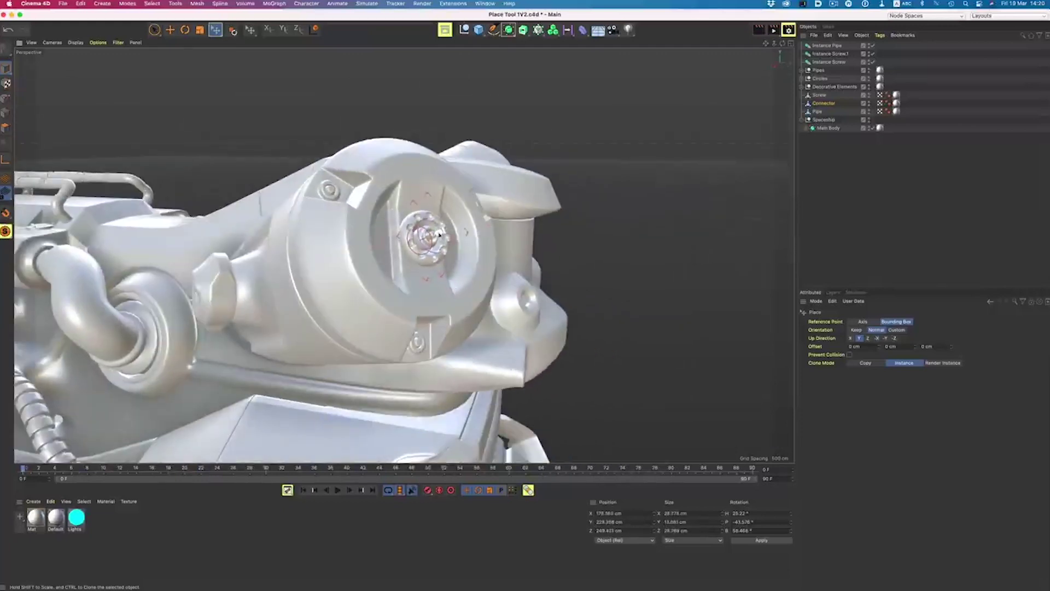
{"action": "scroll", "coordinate": [438, 233], "scroll_direction": "down", "scroll_amount": 5}
{"action": "left_click_drag", "start_coordinate": [437, 233], "coordinate": [498, 253], "text": "alt"}
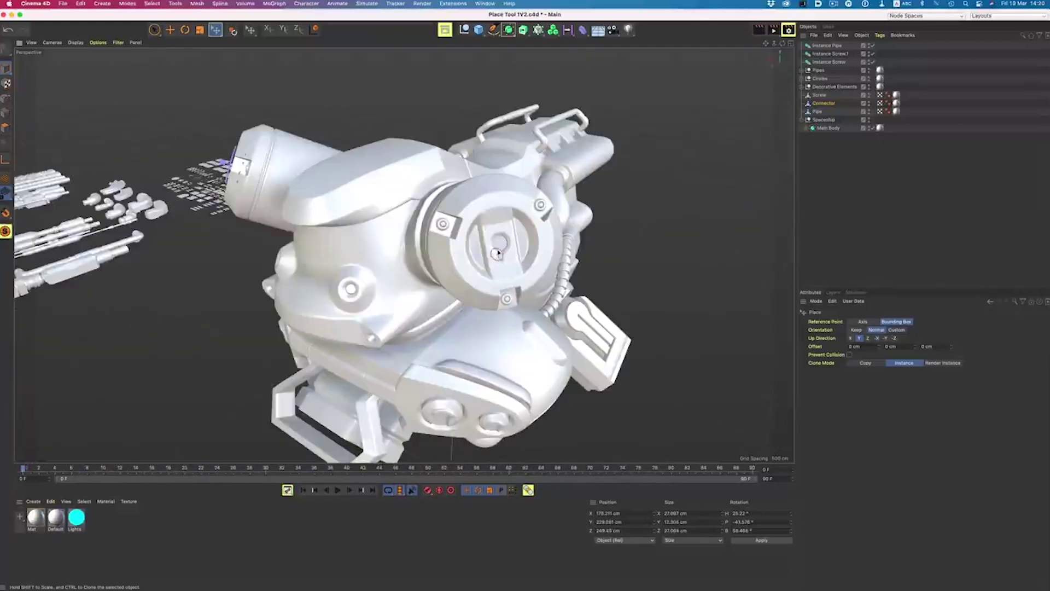